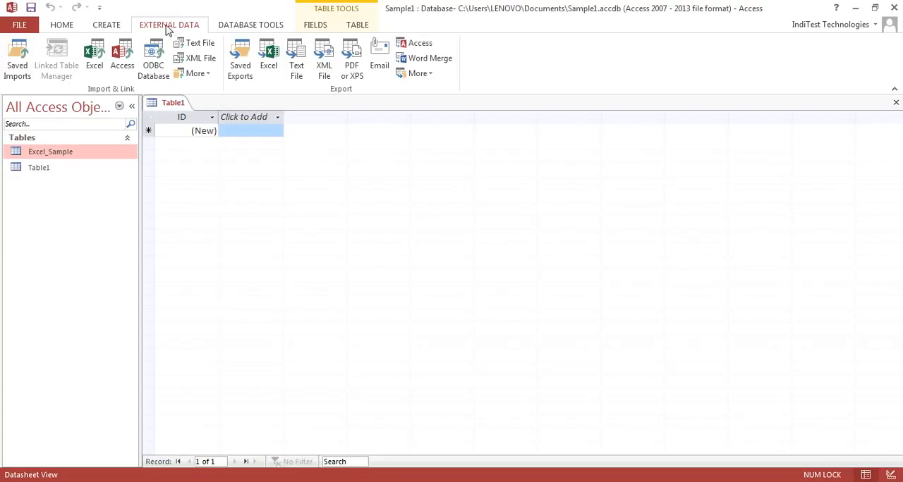
Start an Excel spreadsheet import and choose Excel_Sample_2.xlsx in the C:\MSAccess folder as the source file
{"action": "left_click", "coordinate": [95, 60]}
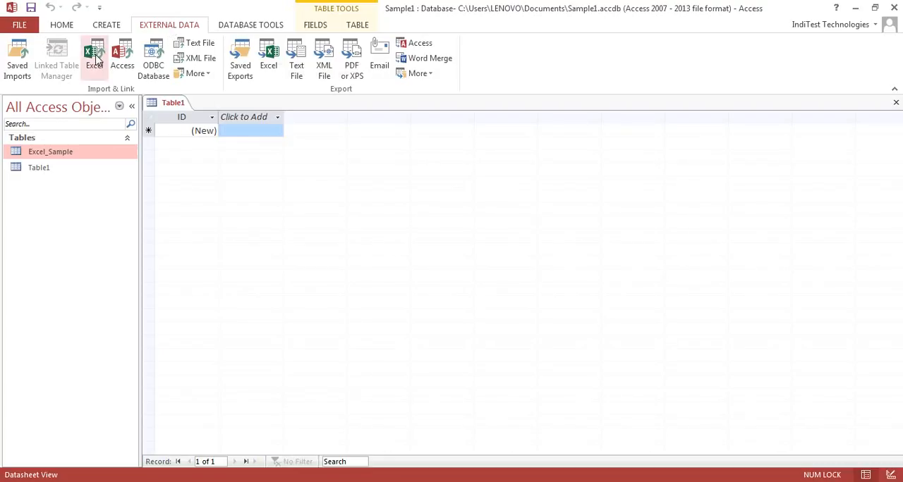
{"action": "left_click", "coordinate": [645, 157]}
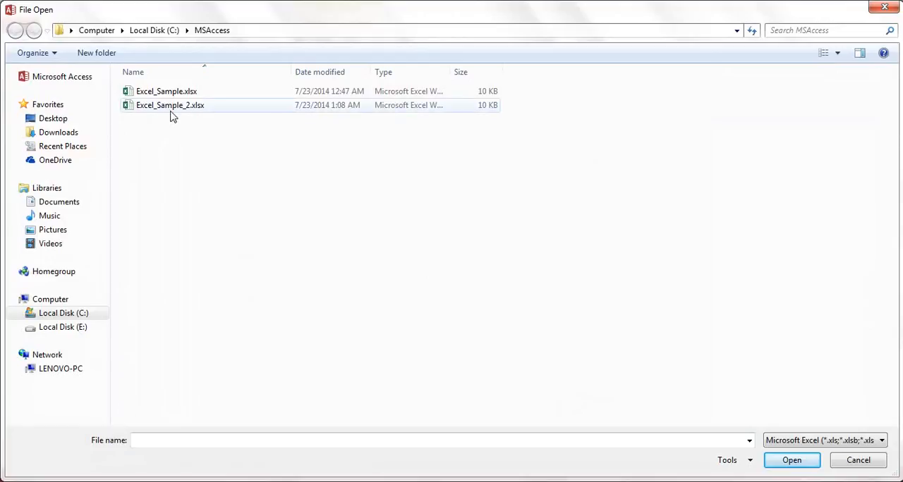
{"action": "left_click", "coordinate": [170, 113]}
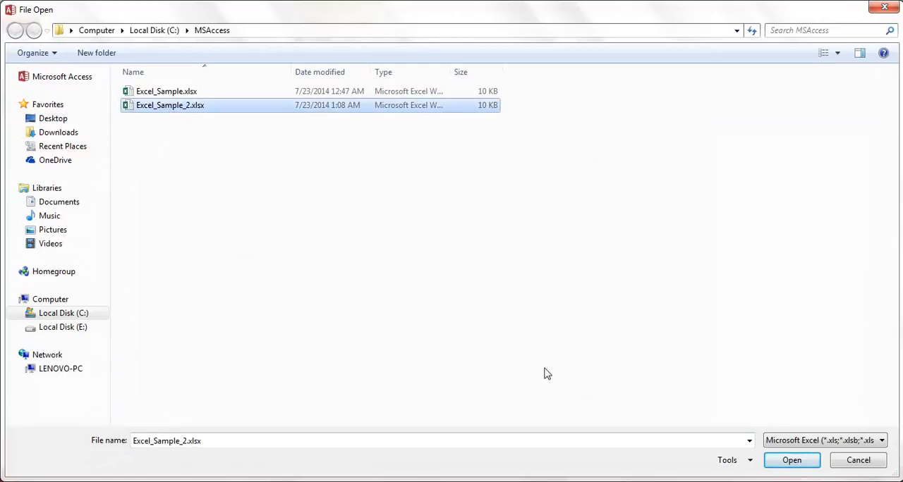
{"action": "left_click", "coordinate": [788, 466]}
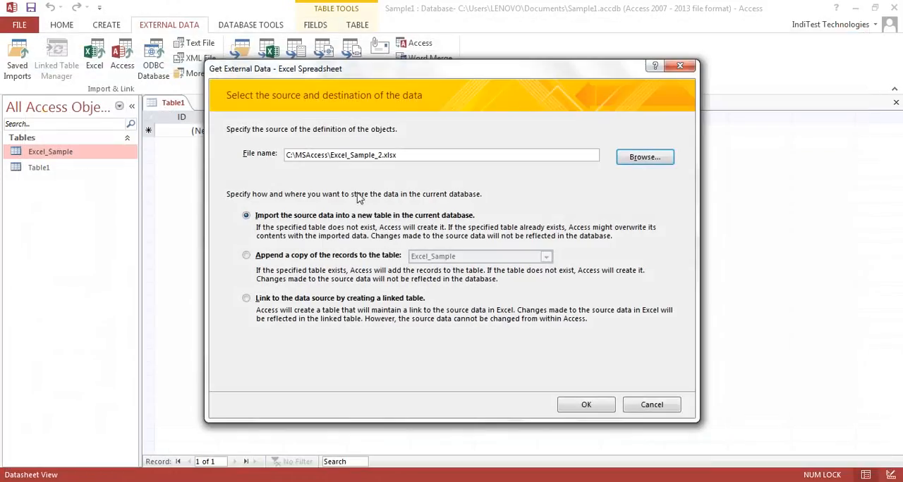
{"action": "left_click_drag", "start_coordinate": [414, 156], "coordinate": [282, 147]}
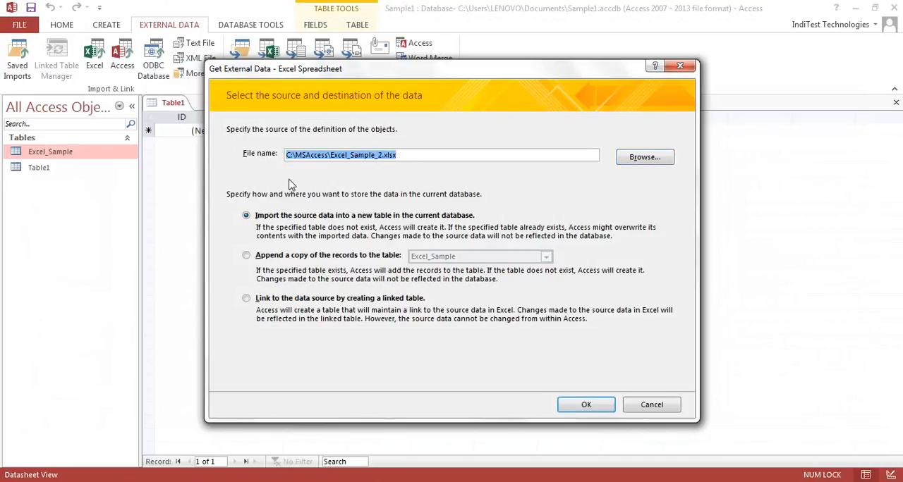
Set the import to append a copy of the records to the existing Excel_Sample table
{"action": "left_click", "coordinate": [246, 256]}
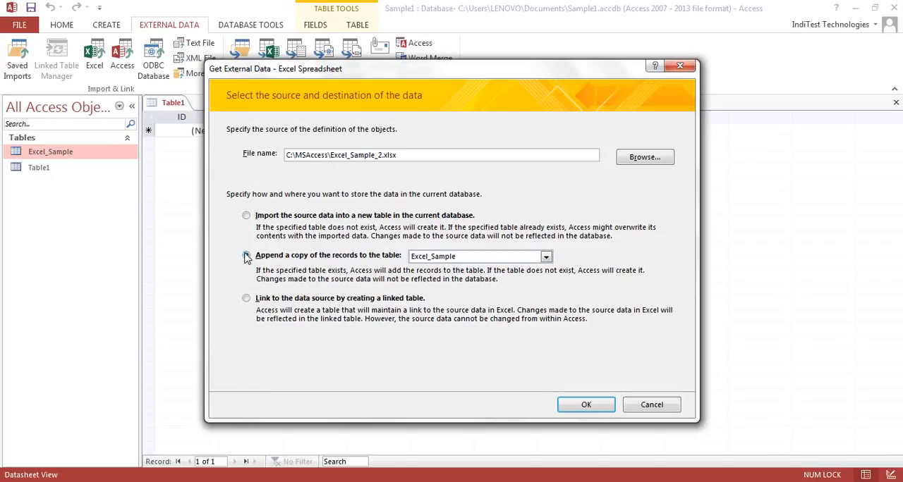
{"action": "left_click", "coordinate": [546, 257]}
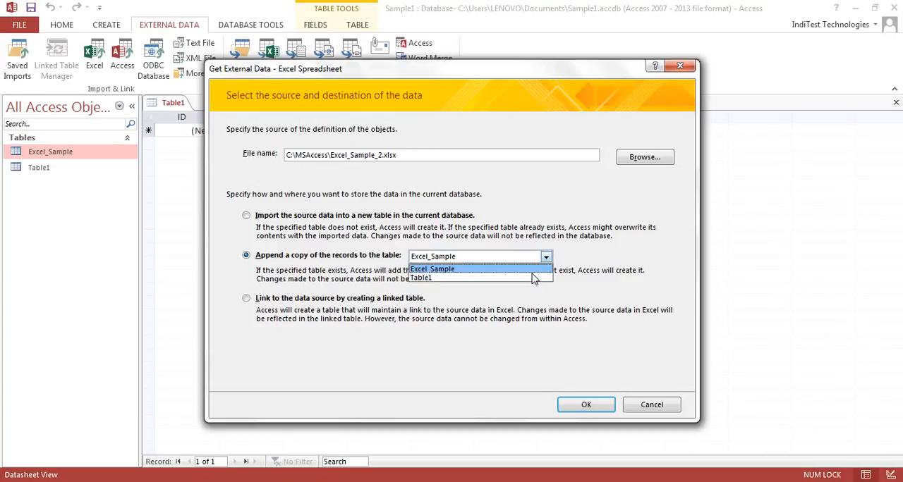
{"action": "left_click", "coordinate": [532, 273]}
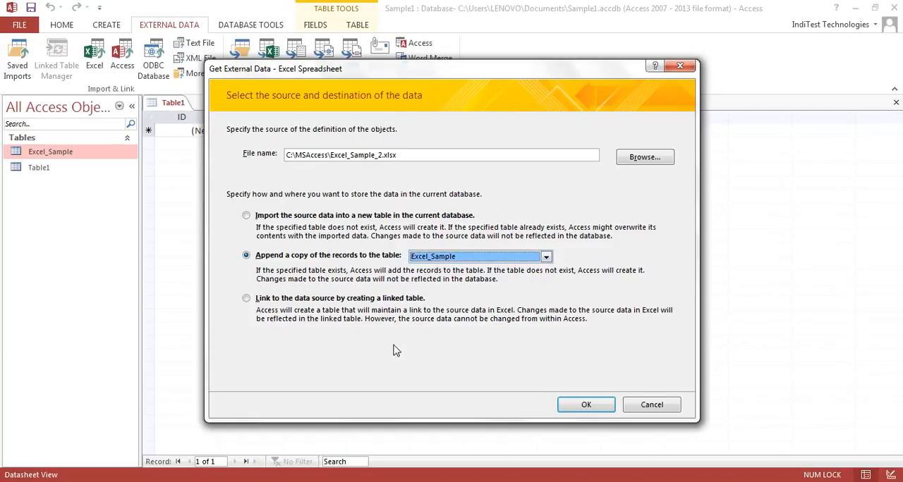
Switch to Excel and examine the column headings and records in columns A to G of Excel_Sample_2.xlsx
{"action": "left_click", "coordinate": [289, 481]}
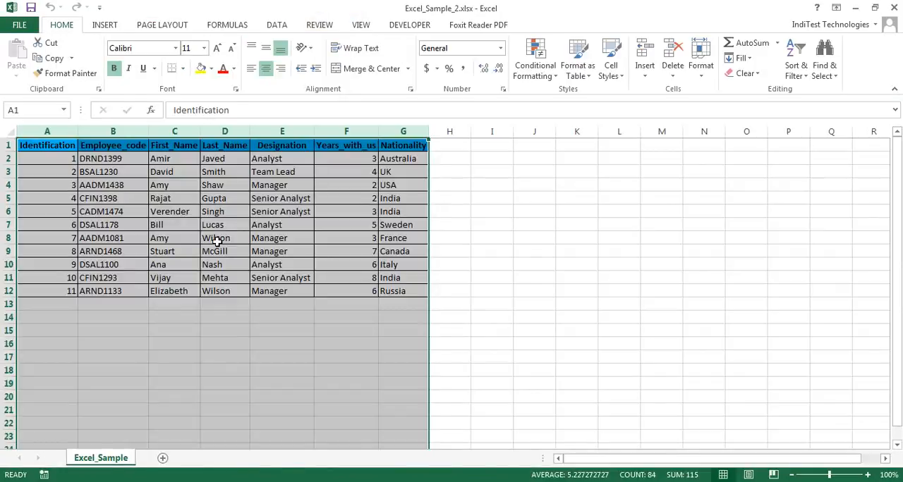
{"action": "left_click", "coordinate": [213, 239]}
{"action": "left_click_drag", "start_coordinate": [38, 132], "coordinate": [392, 141]}
{"action": "left_click", "coordinate": [44, 186]}
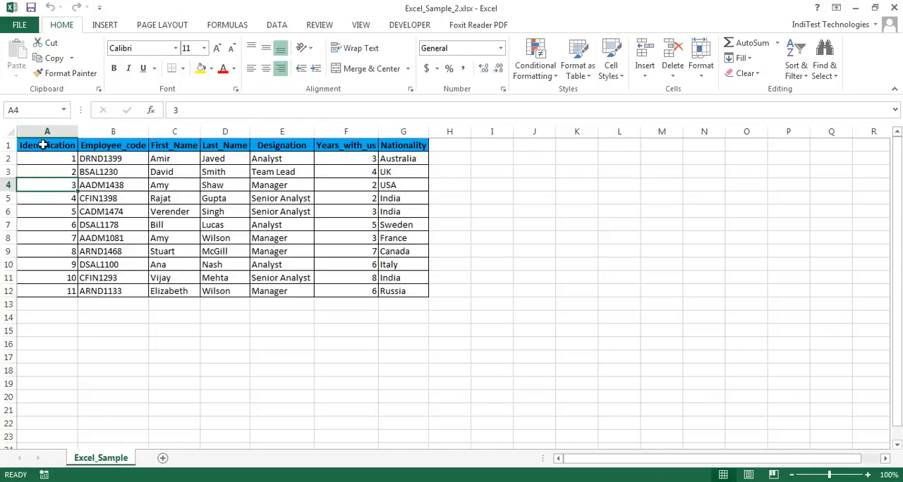
{"action": "left_click", "coordinate": [51, 145]}
{"action": "left_click_drag", "start_coordinate": [47, 131], "coordinate": [400, 131]}
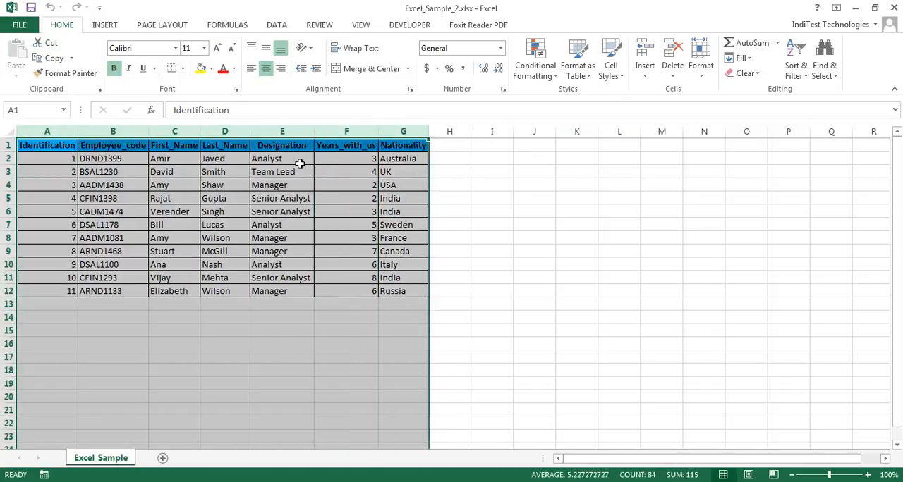
Return to Access and run the spreadsheet import through to the end, with Excel_Sample as the destination table
{"action": "left_click", "coordinate": [282, 481]}
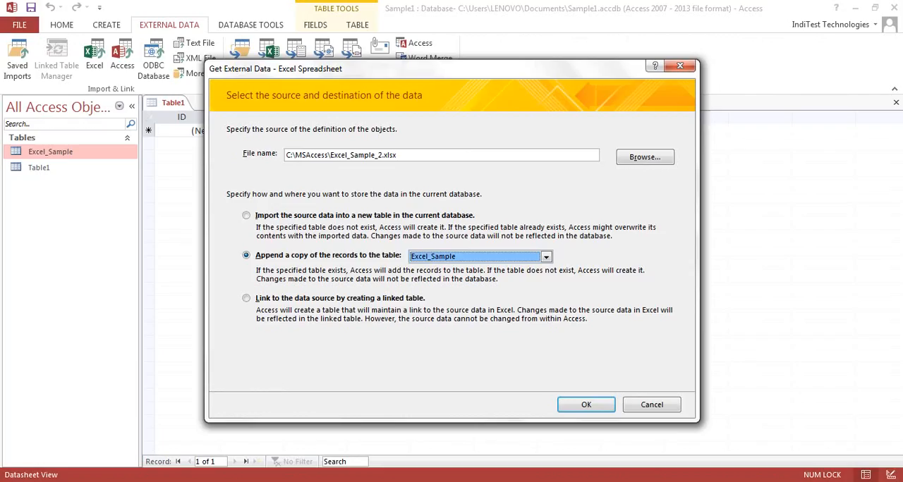
{"action": "left_click", "coordinate": [586, 406]}
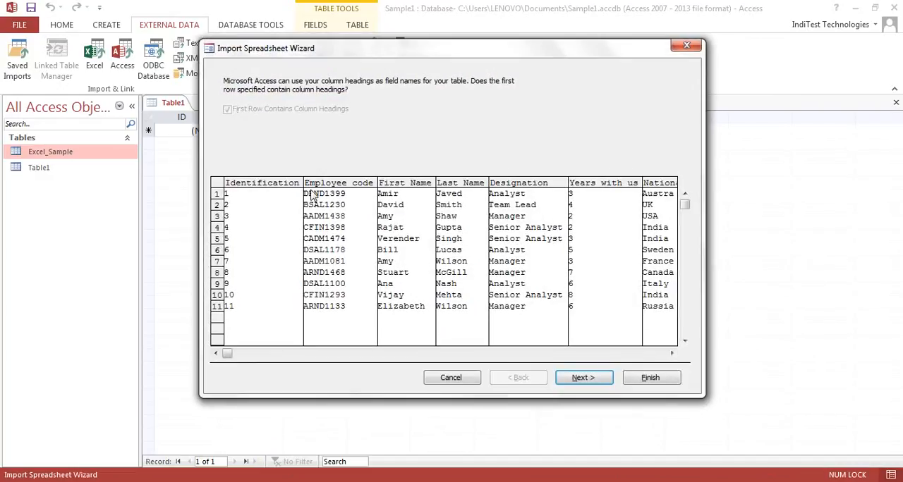
{"action": "left_click", "coordinate": [584, 379]}
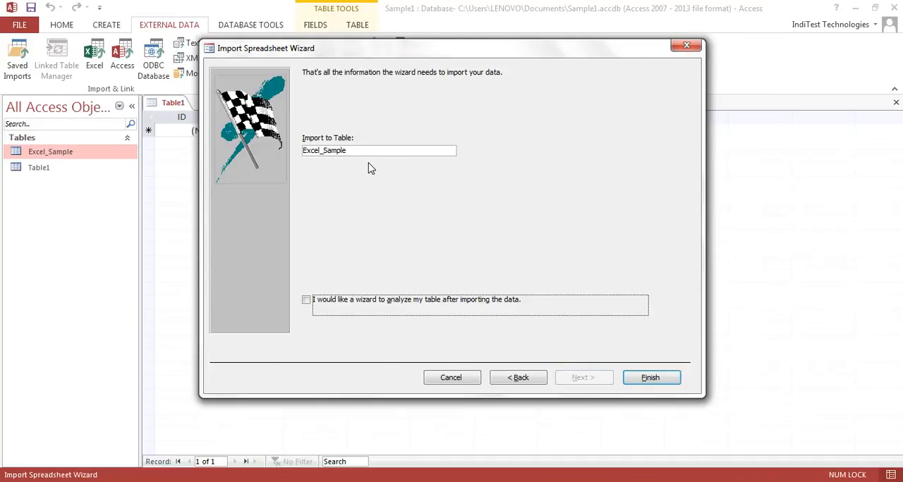
{"action": "left_click", "coordinate": [646, 384]}
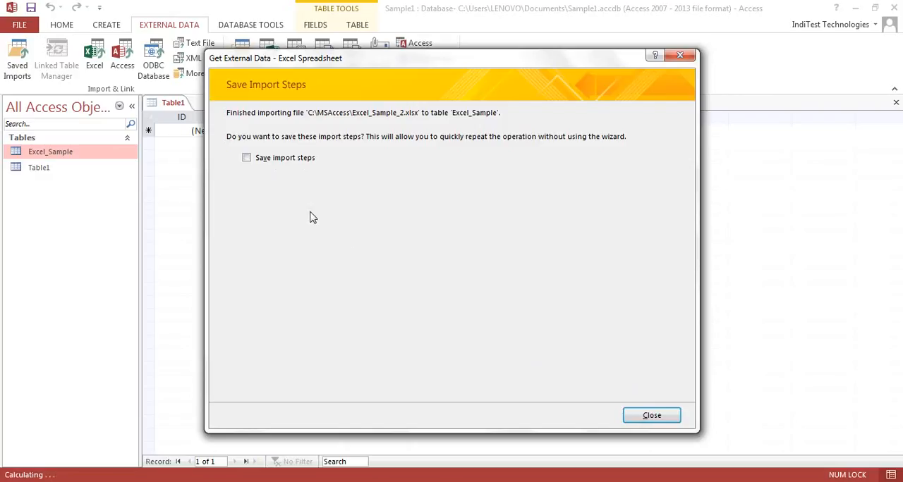
{"action": "left_click", "coordinate": [247, 159]}
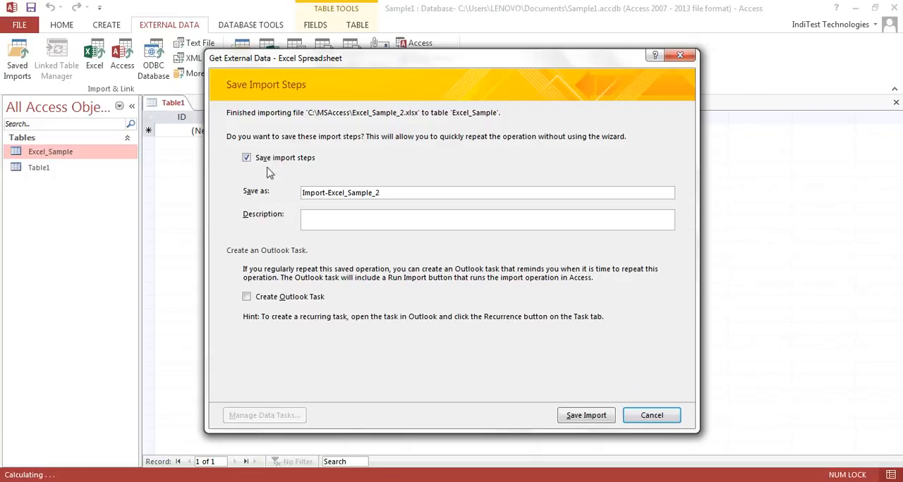
{"action": "left_click_drag", "start_coordinate": [317, 195], "coordinate": [370, 194]}
{"action": "left_click", "coordinate": [388, 193]}
{"action": "left_click", "coordinate": [247, 158]}
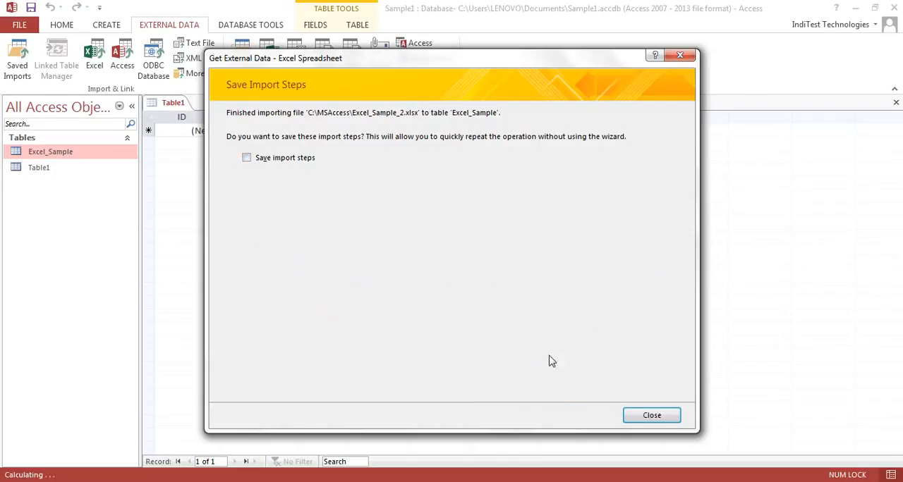
Close the import dialog without saving the import steps and open the Excel_Sample table
{"action": "left_click", "coordinate": [649, 416]}
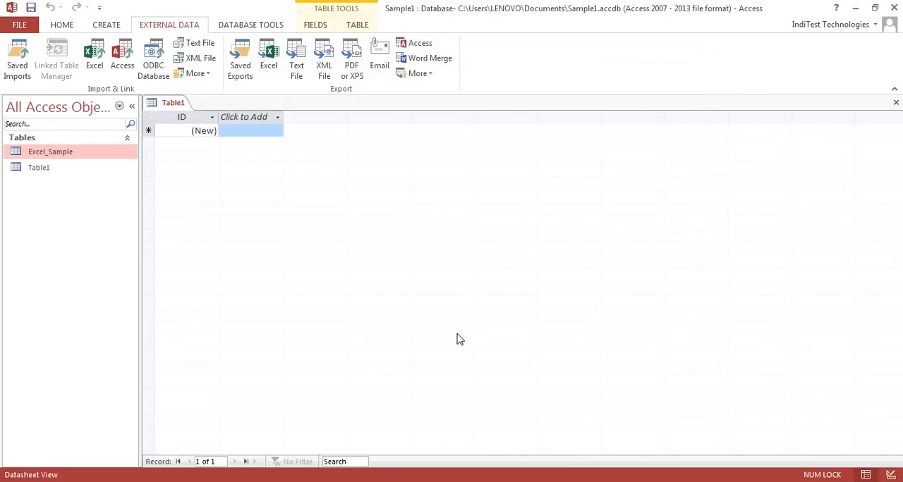
{"action": "double_click", "coordinate": [60, 154]}
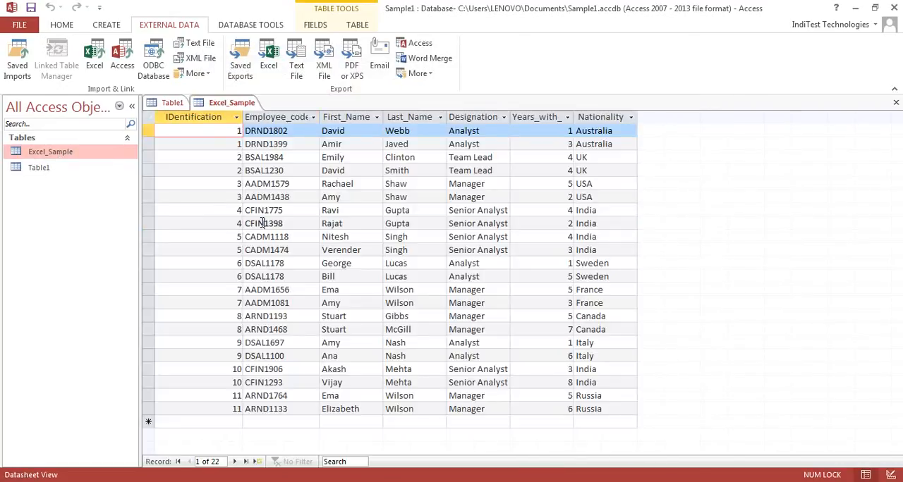
Examine the IDentification and Employee_code values of the combined records in the Excel_Sample table
{"action": "left_click", "coordinate": [243, 211]}
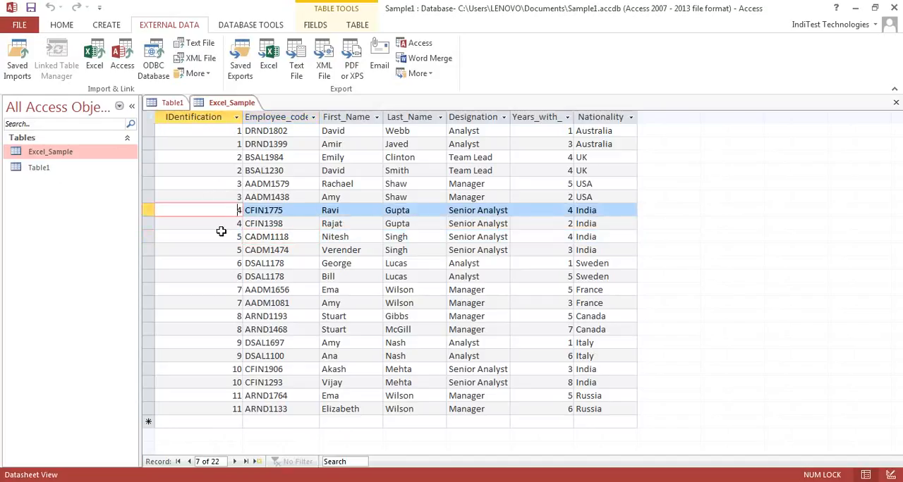
{"action": "left_click", "coordinate": [216, 185]}
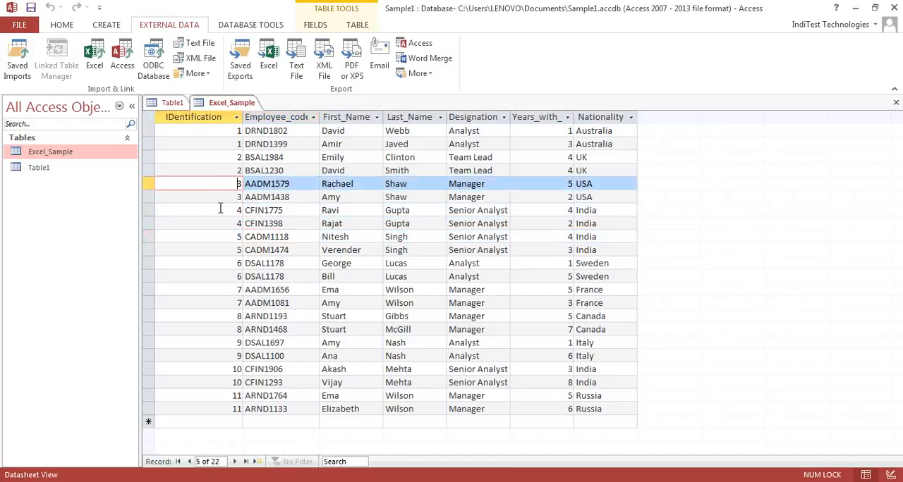
{"action": "key", "text": "Down"}
{"action": "key", "text": "Down"}
{"action": "key", "text": "Down"}
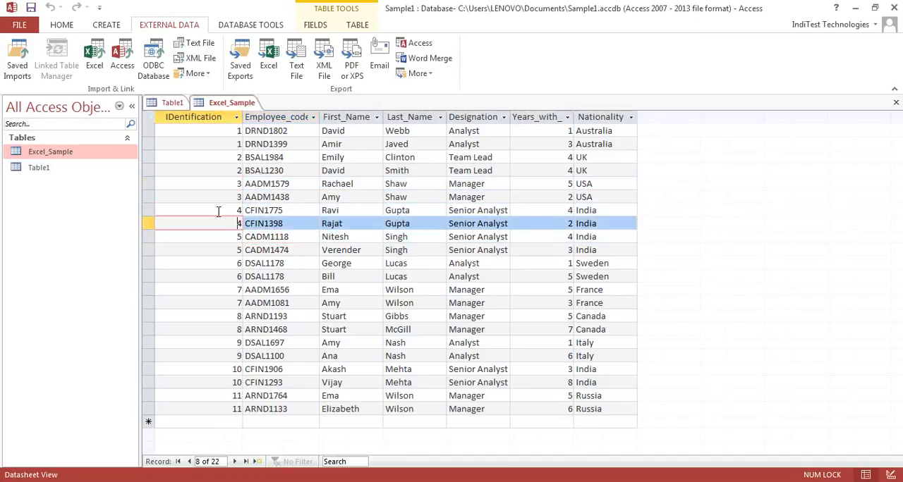
{"action": "left_click", "coordinate": [215, 117]}
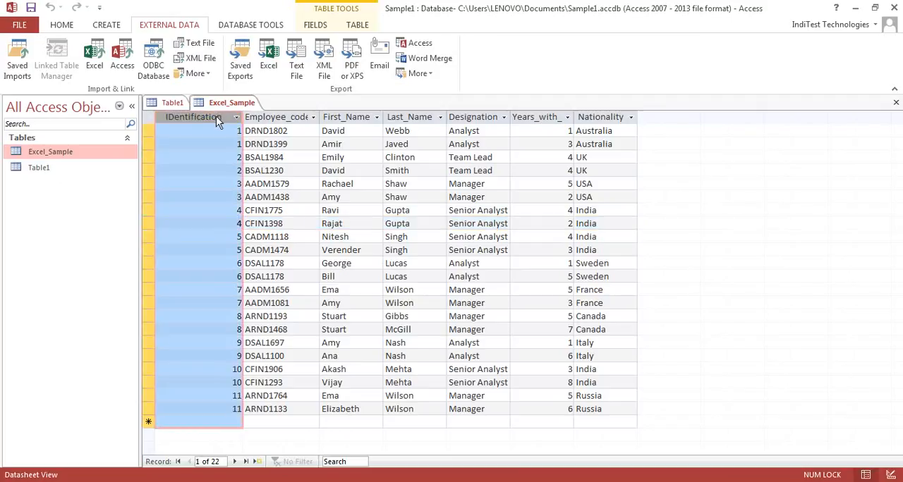
{"action": "double_click", "coordinate": [292, 182]}
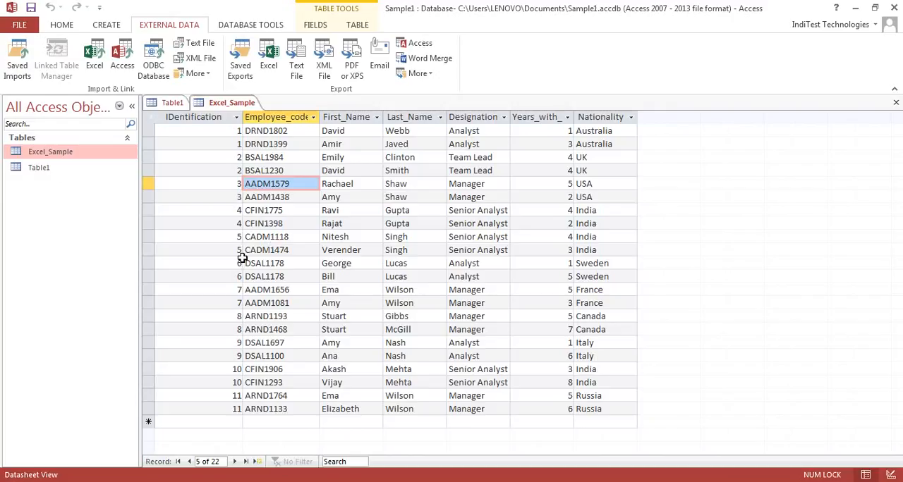
Switch to Excel_Sample.xlsx in Excel and examine its employee records in the range A1:G12
{"action": "left_click", "coordinate": [306, 481]}
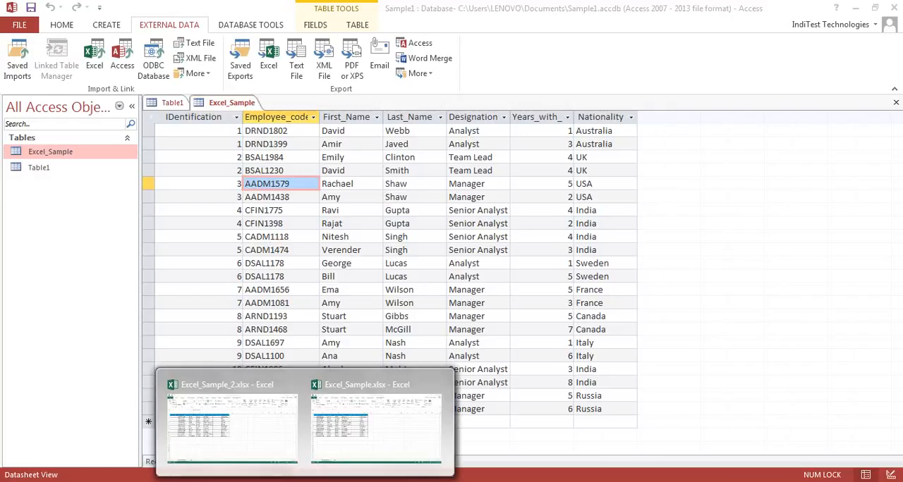
{"action": "left_click", "coordinate": [353, 444]}
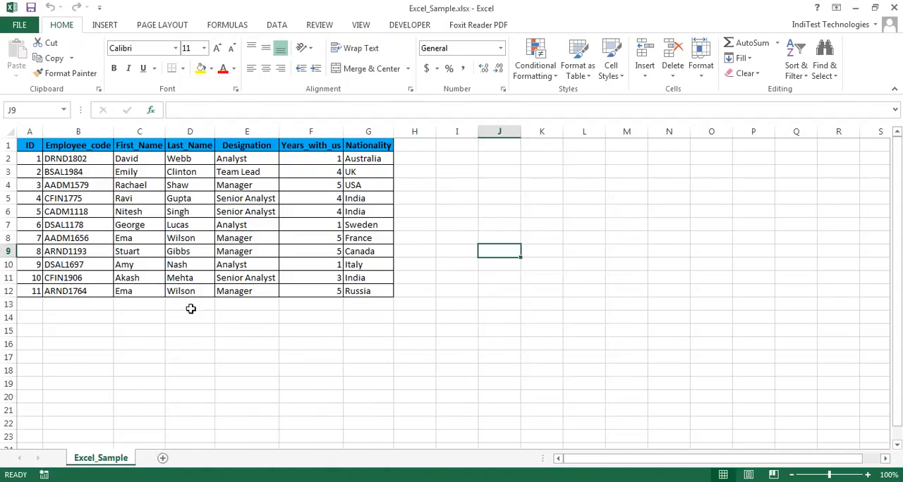
{"action": "left_click", "coordinate": [107, 244]}
{"action": "left_click_drag", "start_coordinate": [29, 145], "coordinate": [363, 292]}
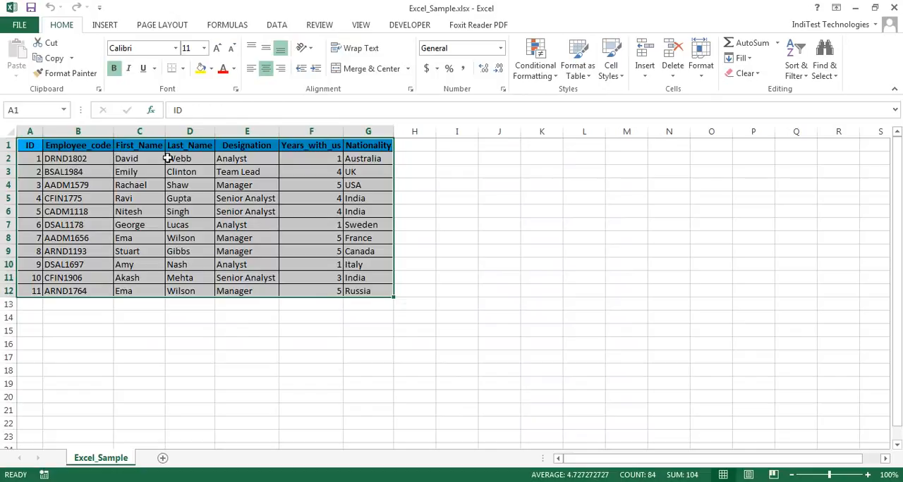
Compare the employee records in Excel_Sample_2.xlsx with those in Excel_Sample.xlsx, switching between the two workbooks
{"action": "mouse_move", "coordinate": [317, 481]}
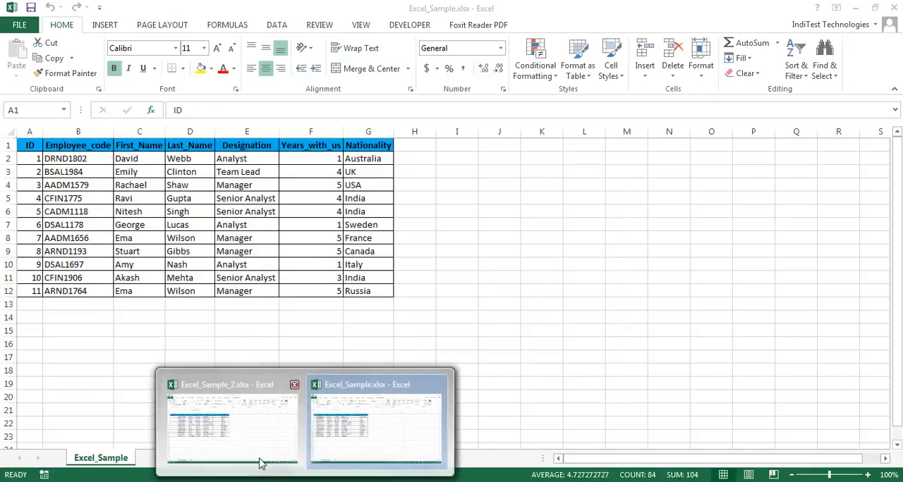
{"action": "left_click", "coordinate": [238, 439]}
{"action": "left_click", "coordinate": [112, 248]}
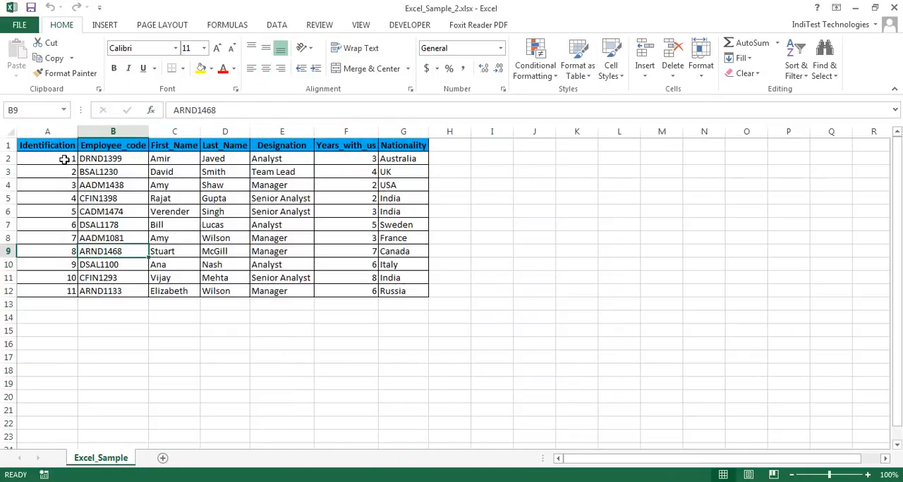
{"action": "mouse_move", "coordinate": [317, 481]}
{"action": "left_click", "coordinate": [336, 454]}
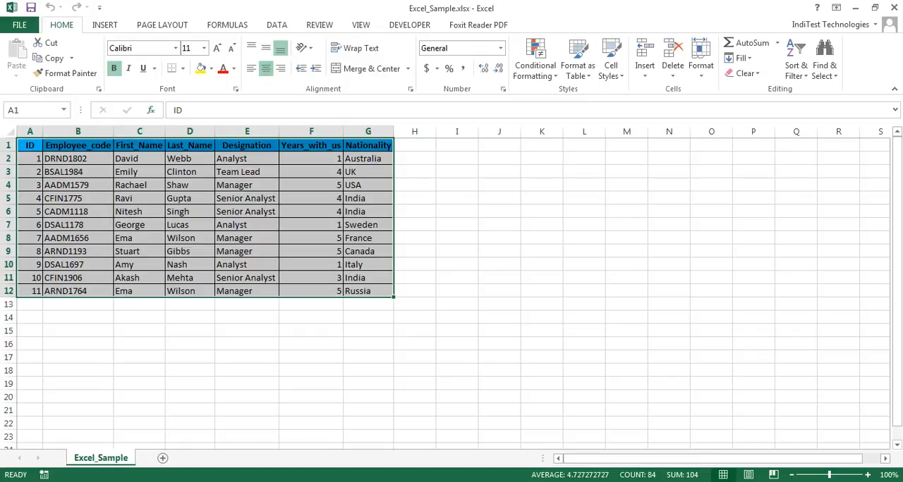
{"action": "mouse_move", "coordinate": [328, 470]}
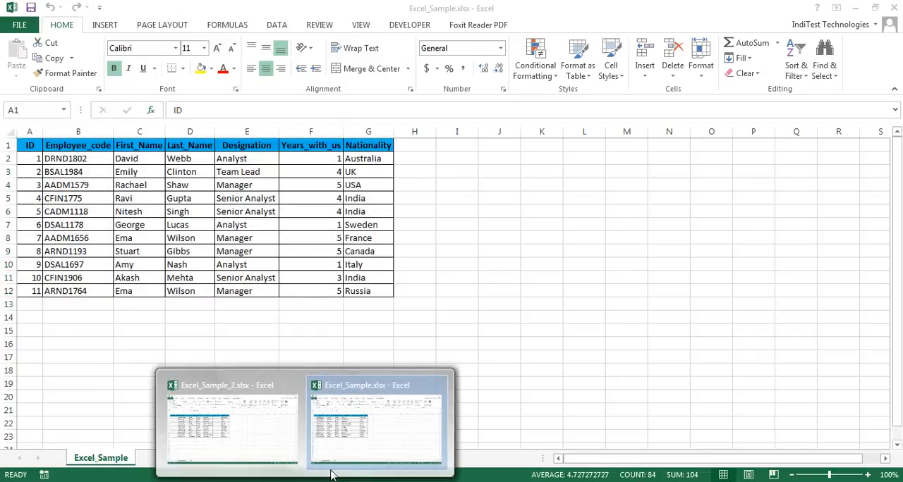
{"action": "left_click", "coordinate": [294, 447]}
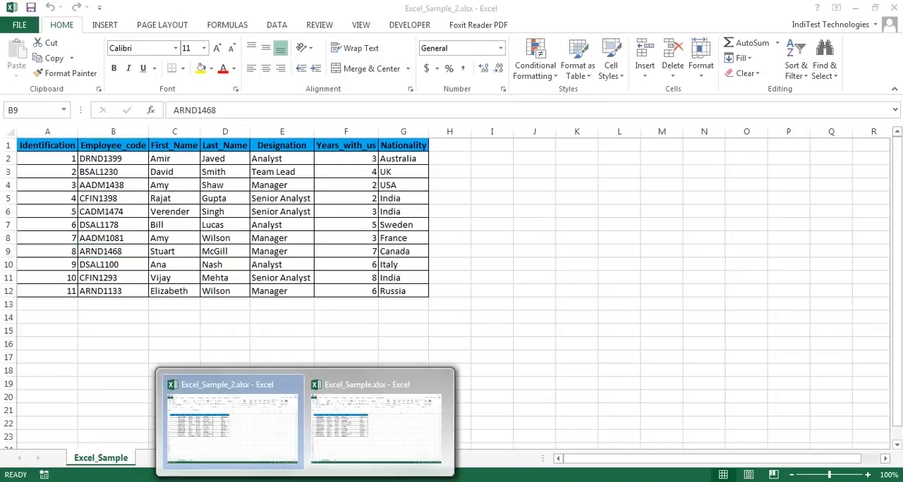
{"action": "left_click", "coordinate": [342, 438]}
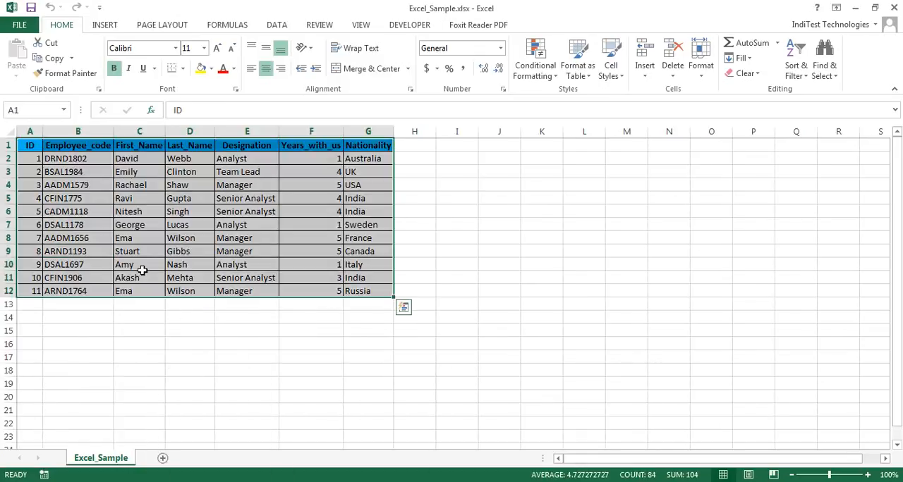
{"action": "mouse_move", "coordinate": [305, 480]}
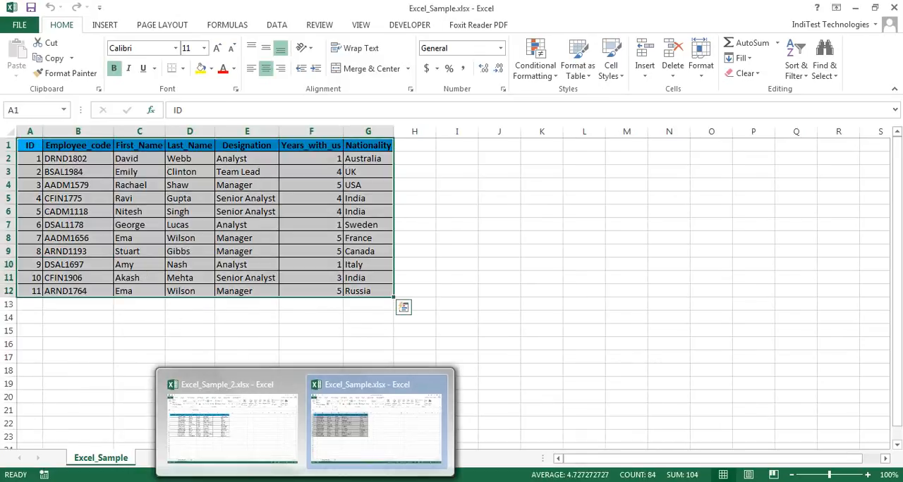
{"action": "left_click", "coordinate": [65, 223]}
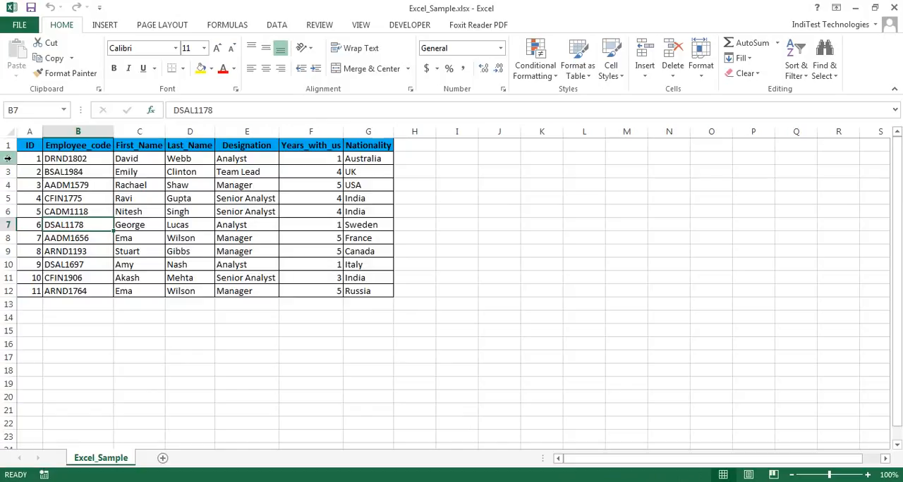
Select row 2 in both Excel_Sample.xlsx and Excel_Sample_2.xlsx and compare the first employee record of the two workbooks
{"action": "left_click", "coordinate": [8, 159]}
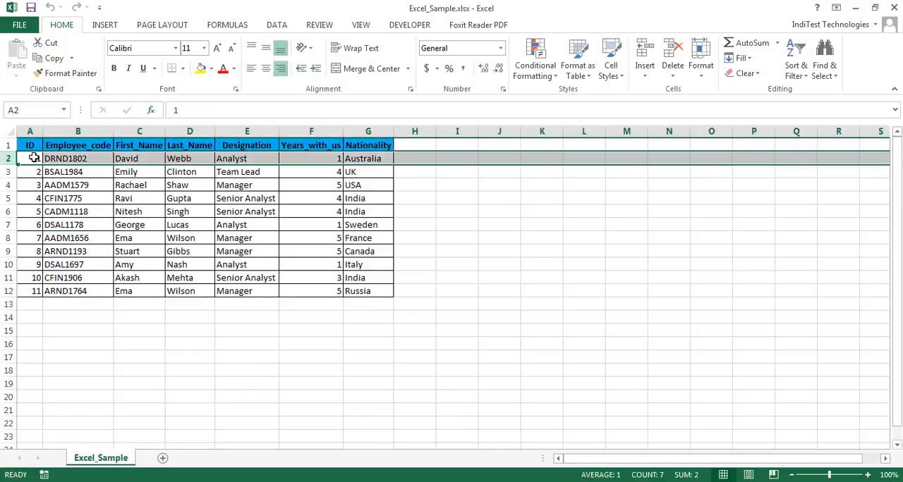
{"action": "left_click", "coordinate": [264, 442]}
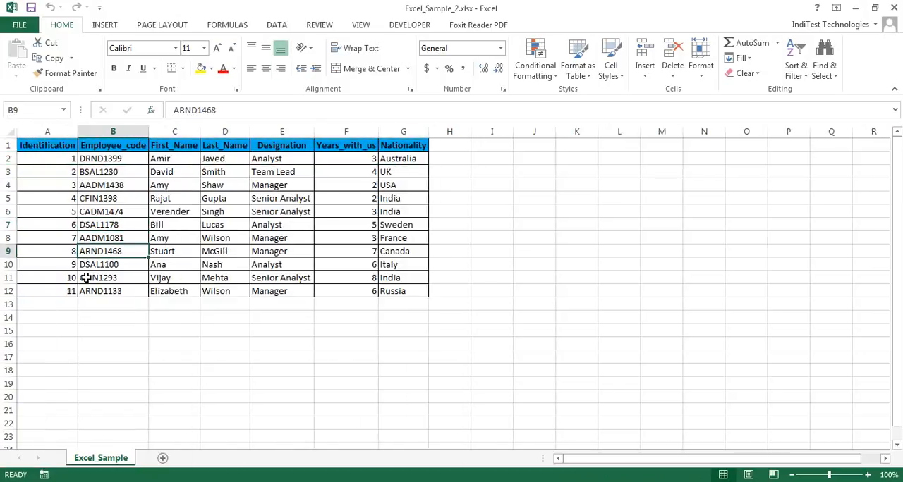
{"action": "left_click", "coordinate": [8, 159]}
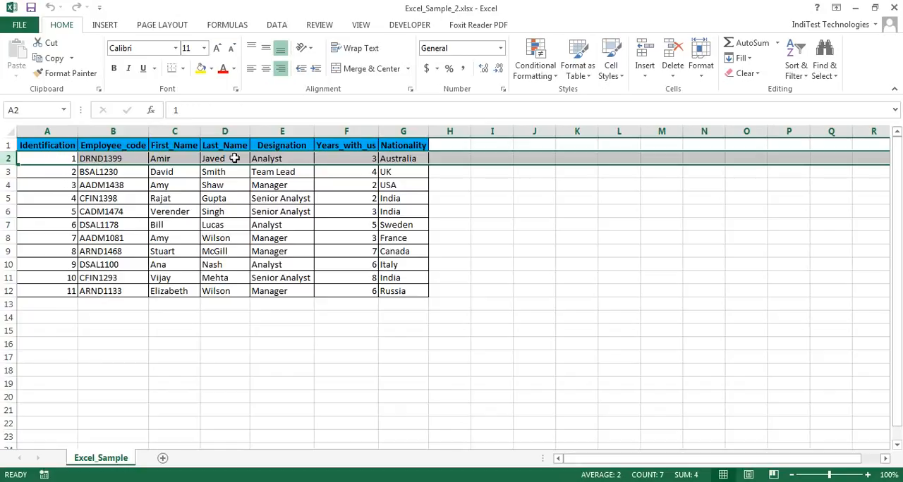
{"action": "mouse_move", "coordinate": [299, 440]}
{"action": "left_click", "coordinate": [364, 449]}
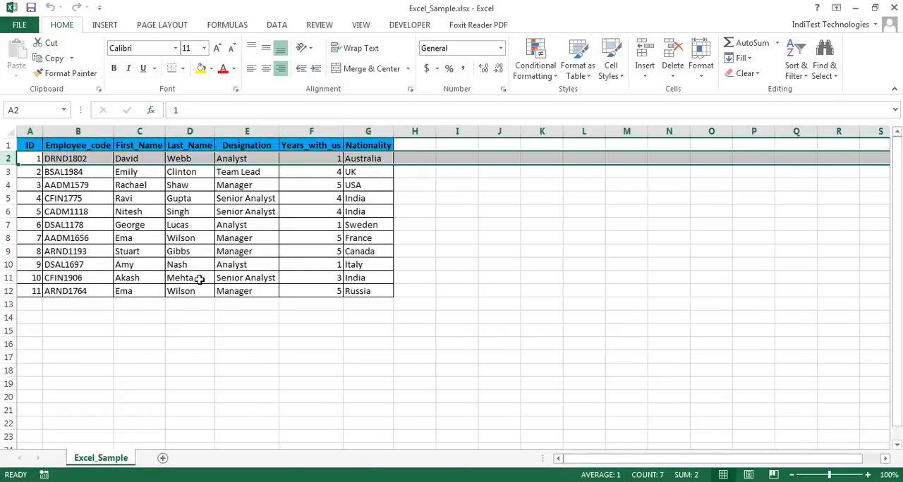
Switch to Access and select the two records with IDentification 1 in the Excel_Sample table to check them against the workbooks
{"action": "left_click", "coordinate": [271, 480]}
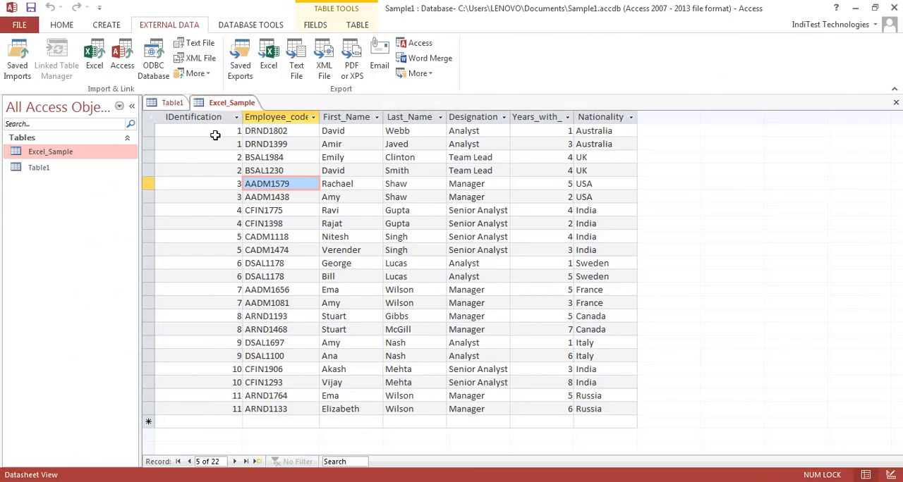
{"action": "left_click_drag", "start_coordinate": [148, 132], "coordinate": [148, 141]}
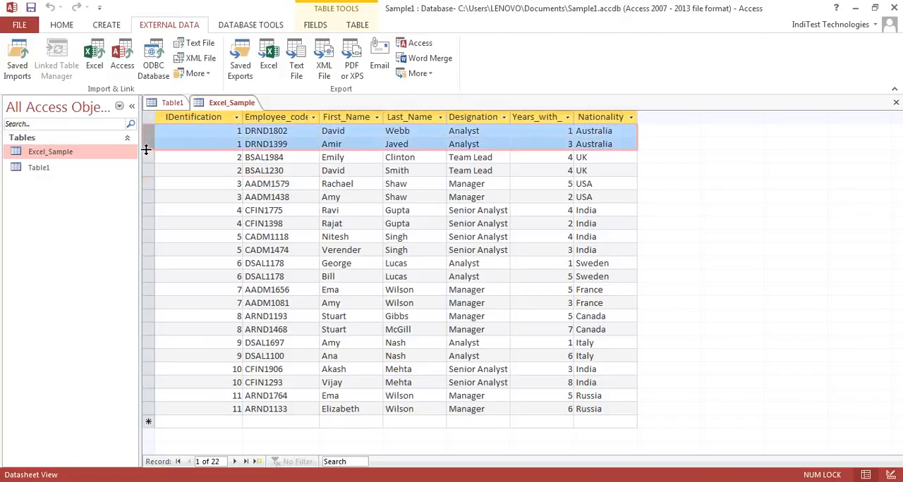